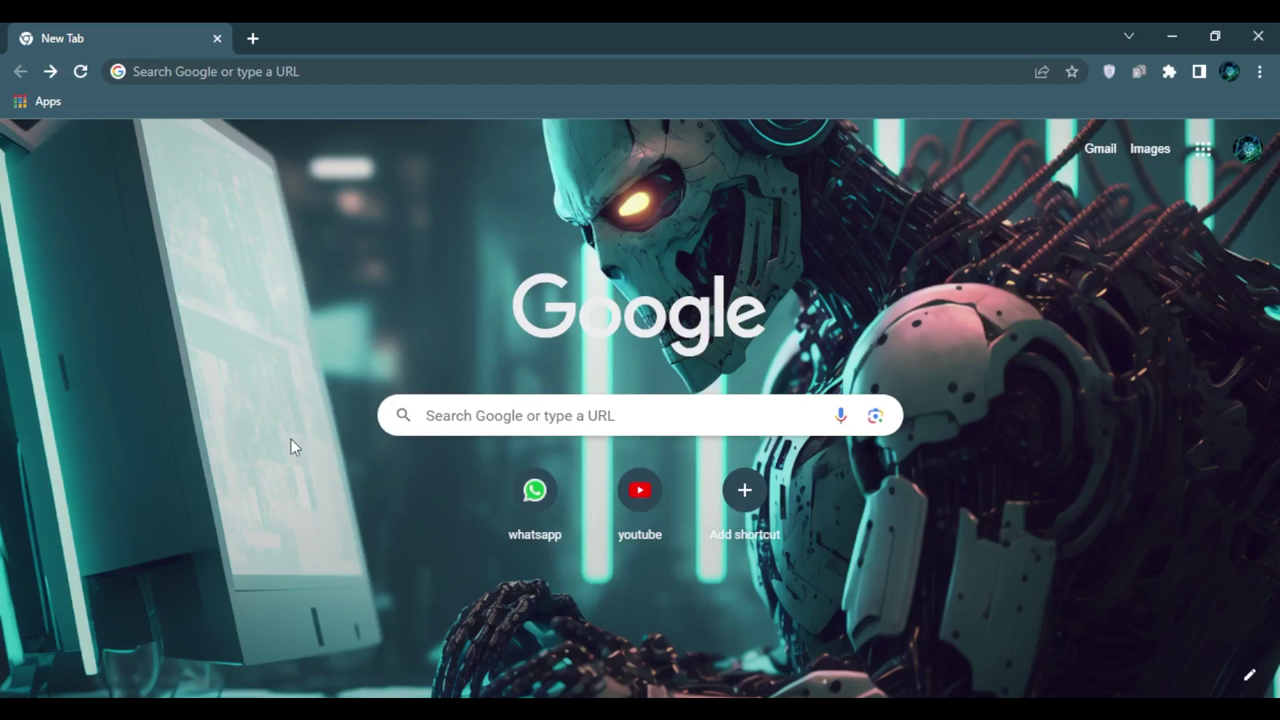
Search 'webchatgpt extension' and install WebChatGPT from its Chrome Web Store listing
{"action": "left_click", "coordinate": [175, 71]}
{"action": "type", "text": "web"}
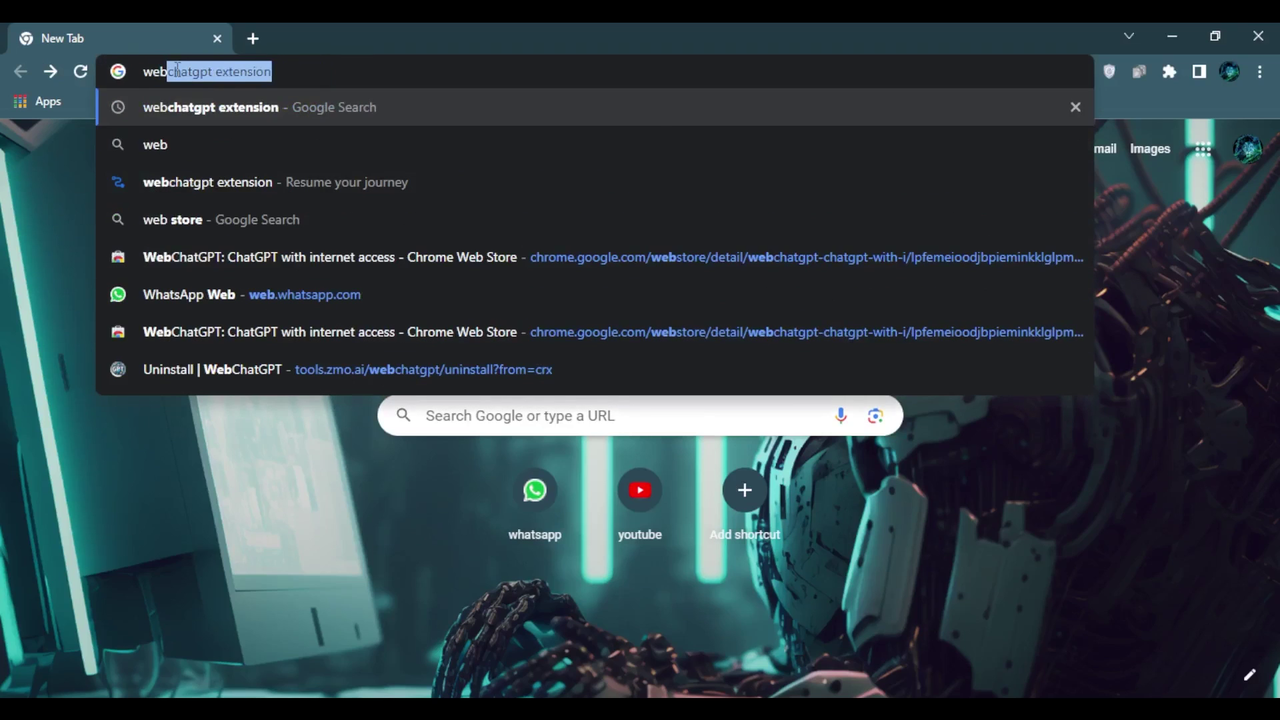
{"action": "key", "text": "Return"}
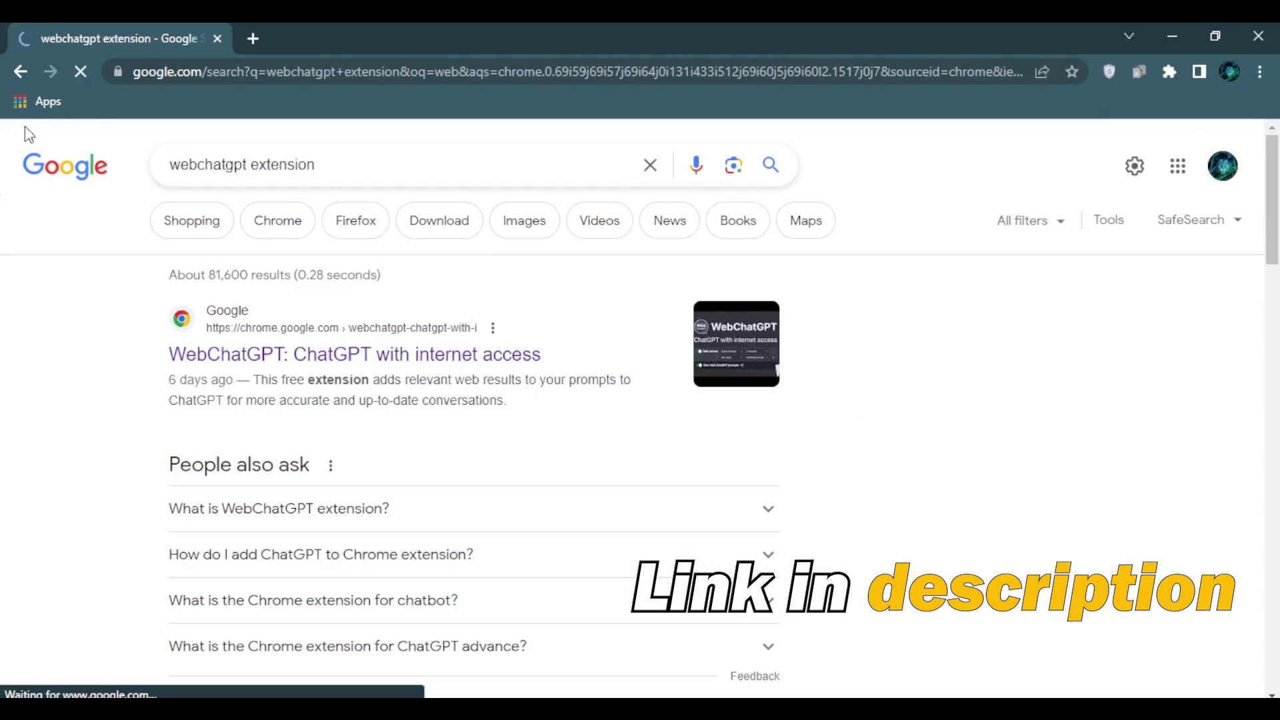
{"action": "left_click", "coordinate": [314, 354]}
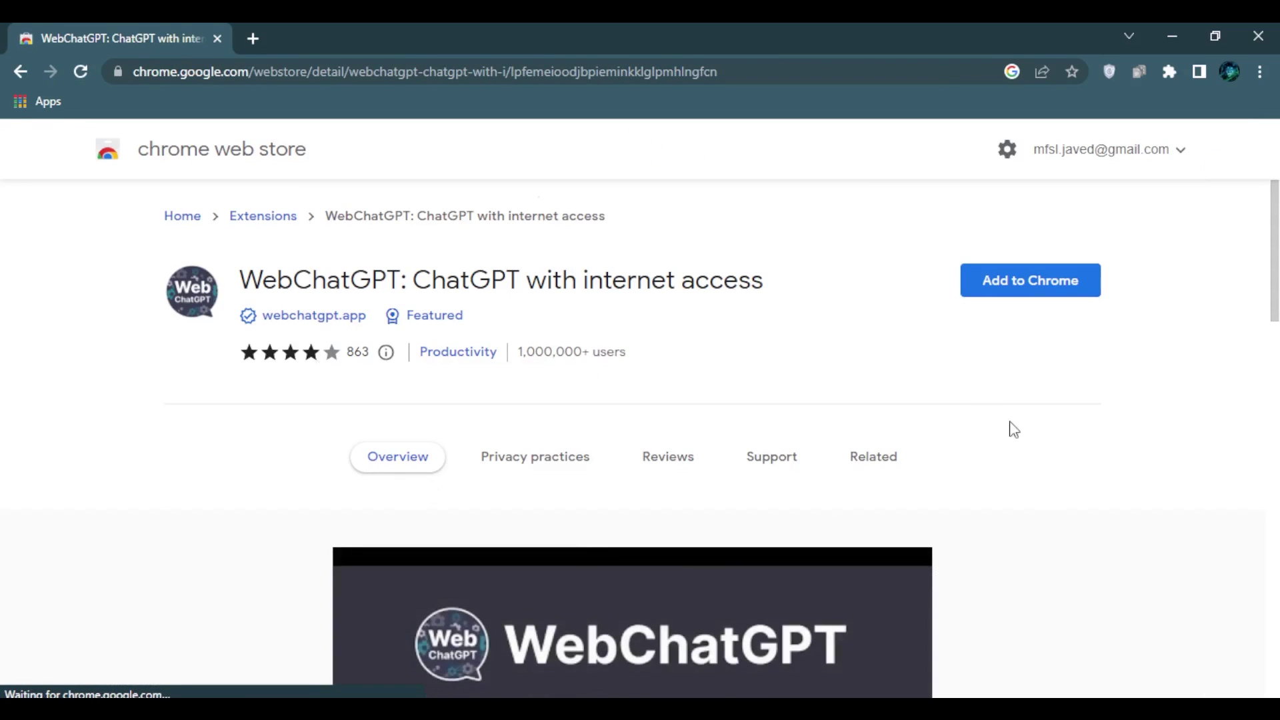
{"action": "left_click", "coordinate": [1023, 290]}
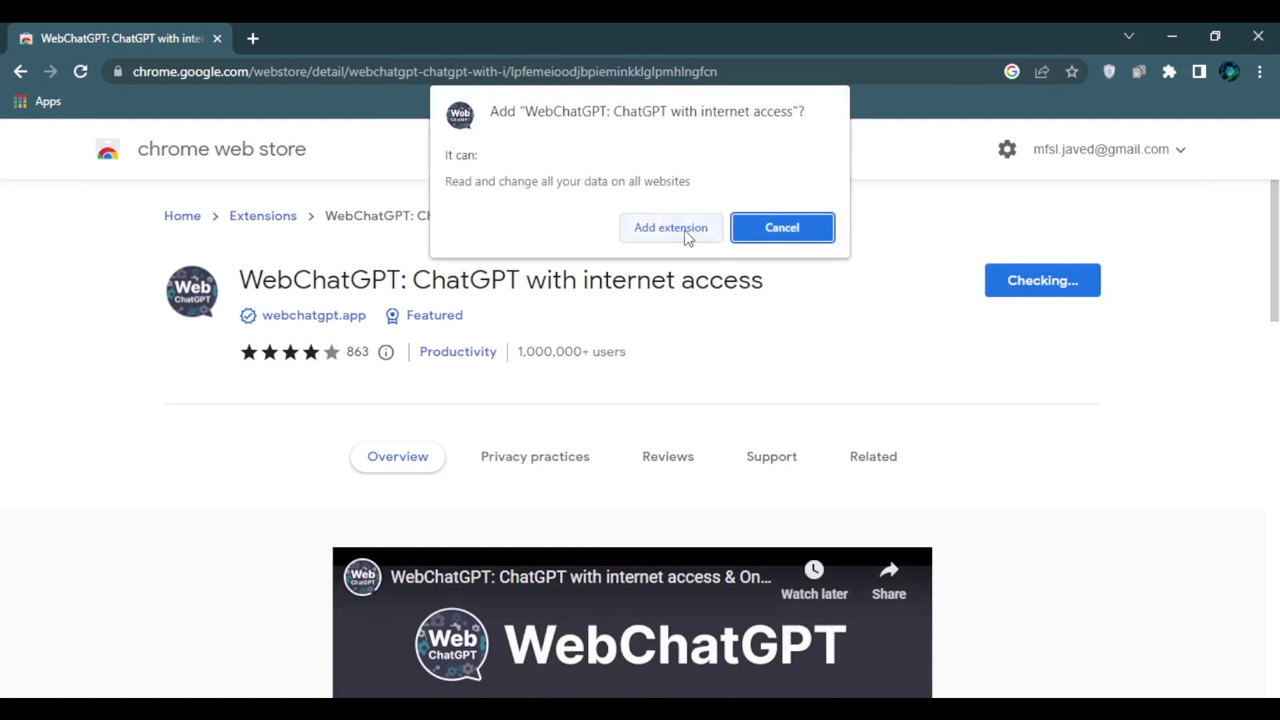
{"action": "left_click", "coordinate": [678, 230]}
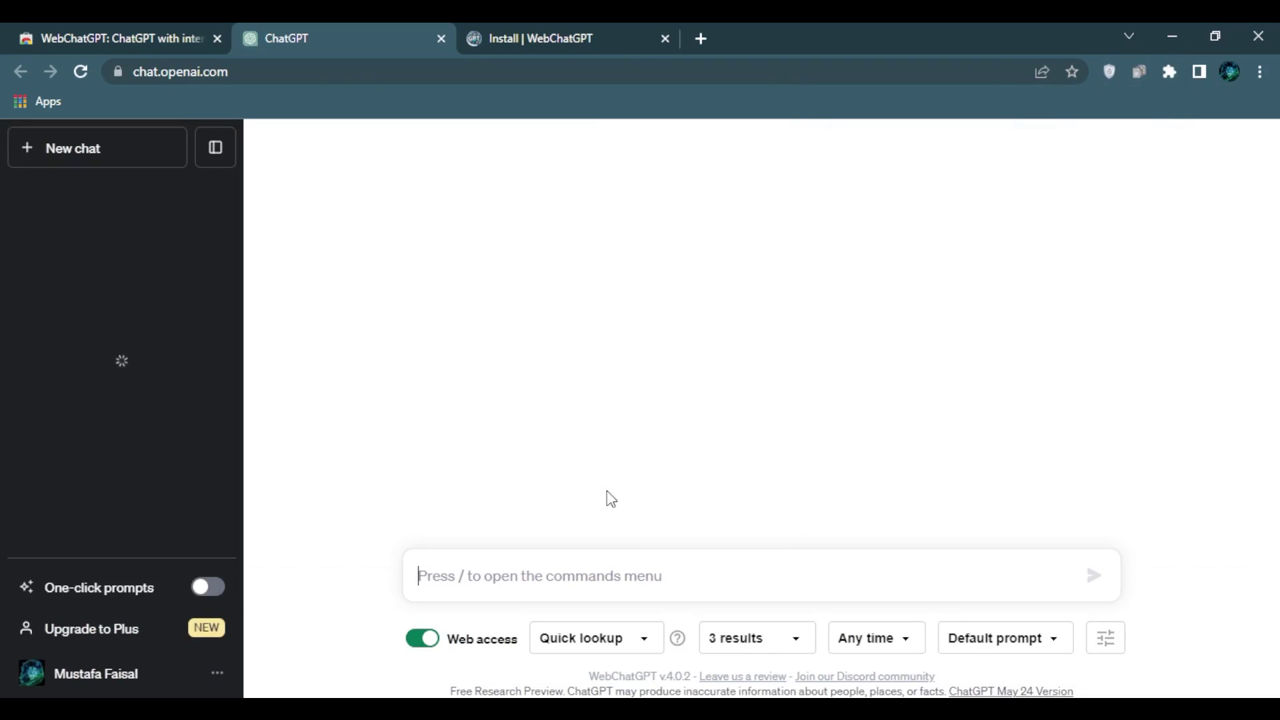
Turn on WebChatGPT web access and limit web lookups to 1 result
{"action": "left_click", "coordinate": [423, 638]}
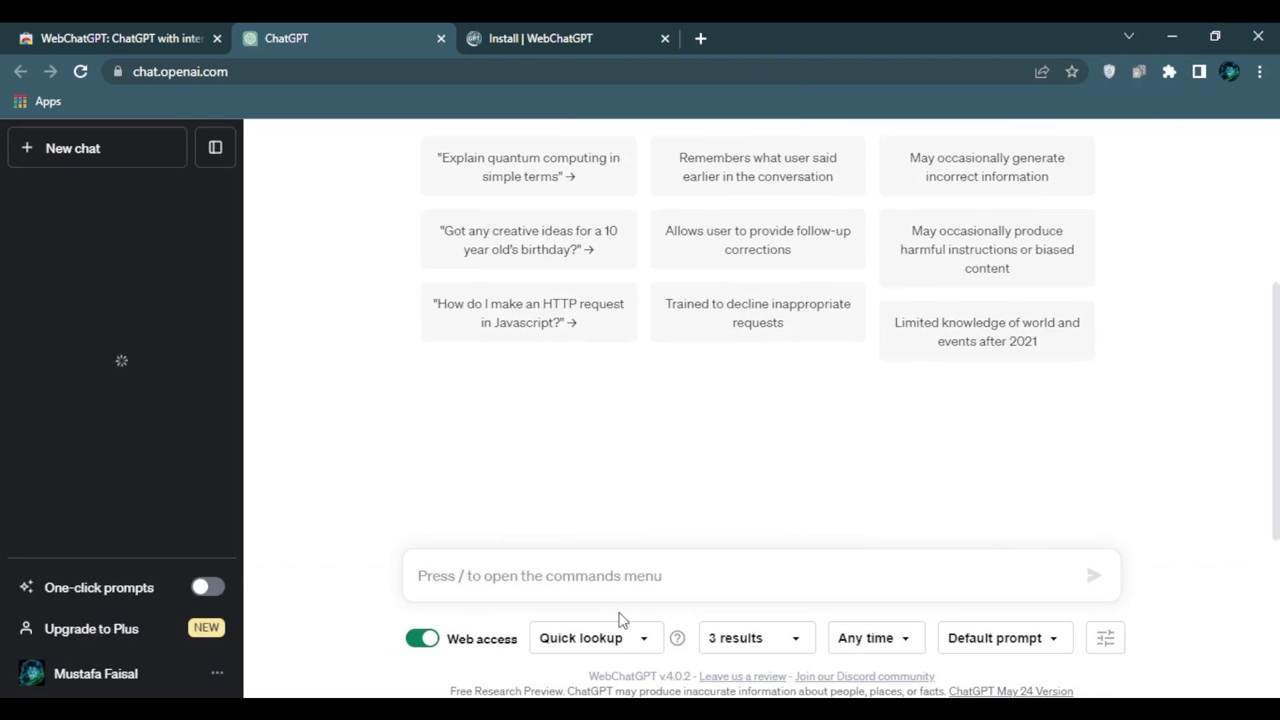
{"action": "left_click", "coordinate": [797, 644]}
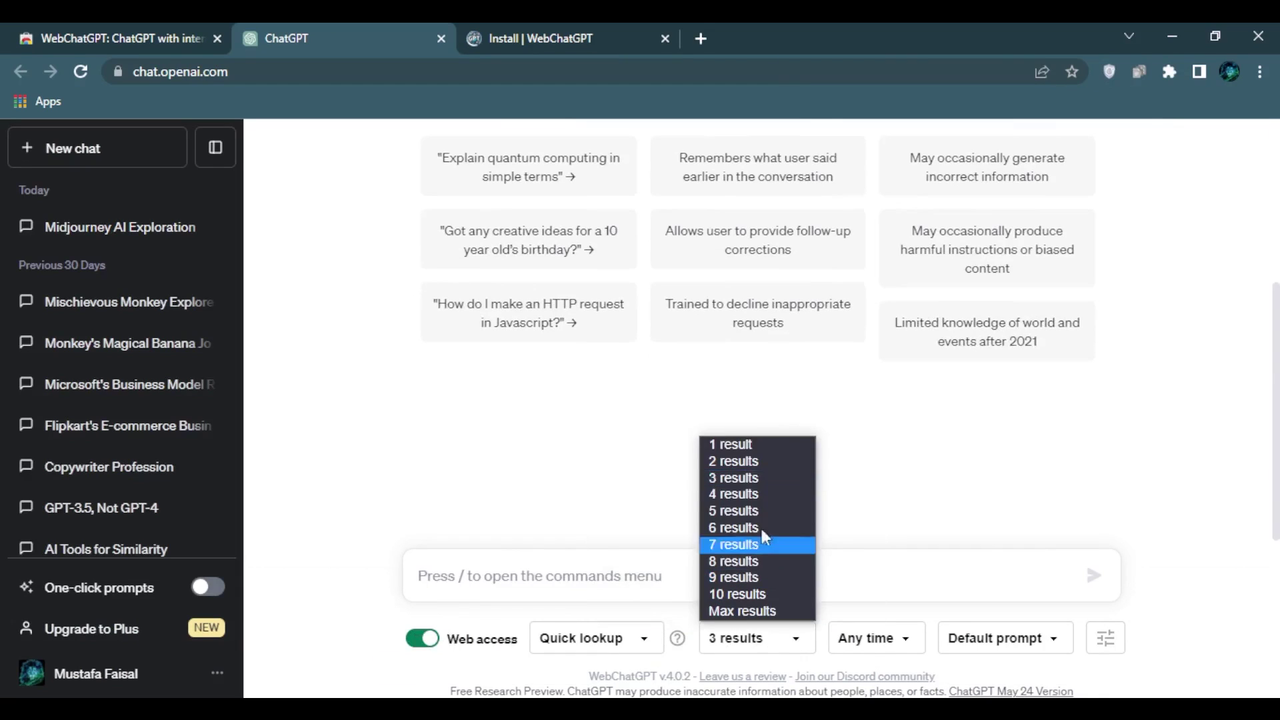
{"action": "left_click", "coordinate": [744, 428]}
{"action": "left_click", "coordinate": [761, 638]}
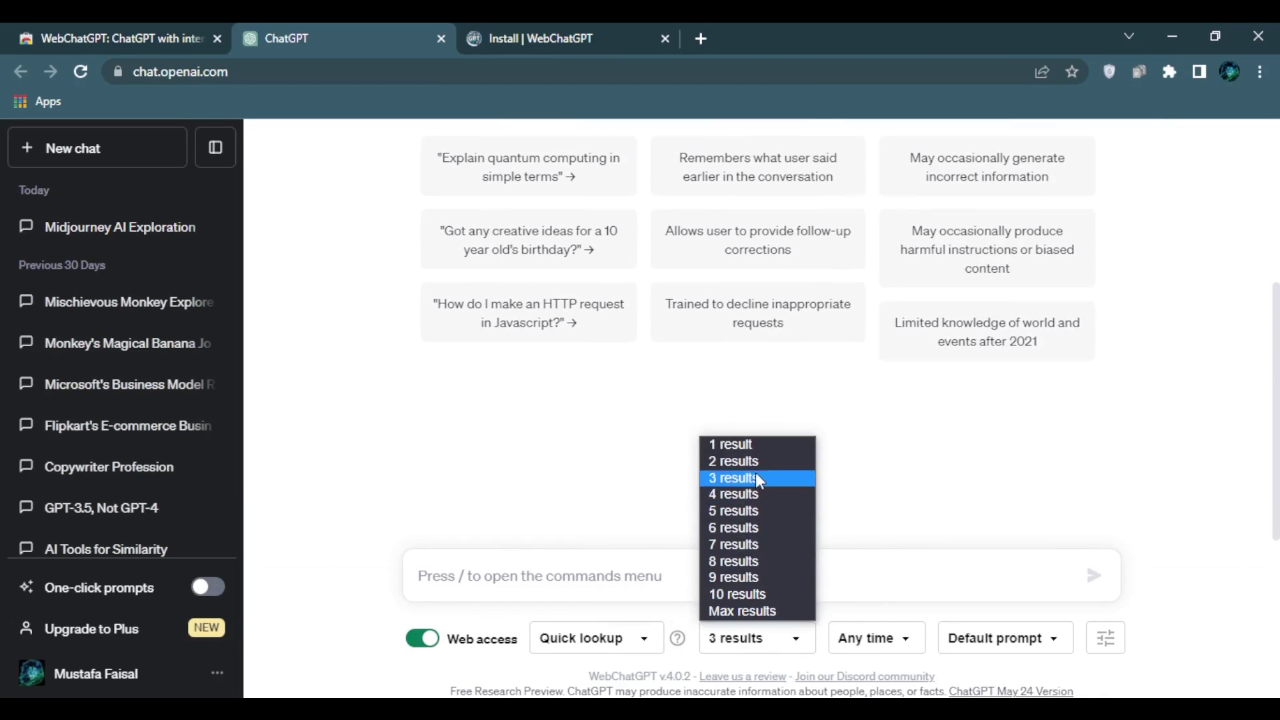
{"action": "left_click", "coordinate": [752, 444]}
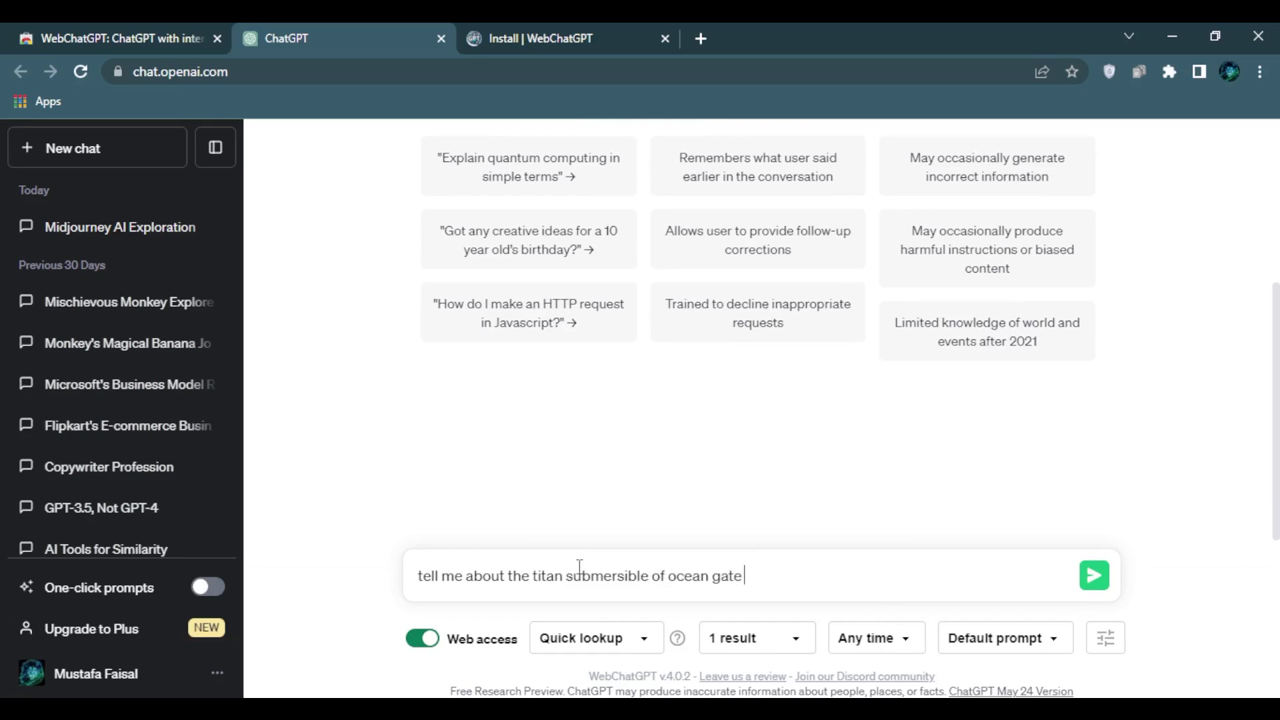
{"action": "type", "text": "tly"}
Submit the Titan submersible question and select the web-sourced implosion answer text
{"action": "key", "text": "Return"}
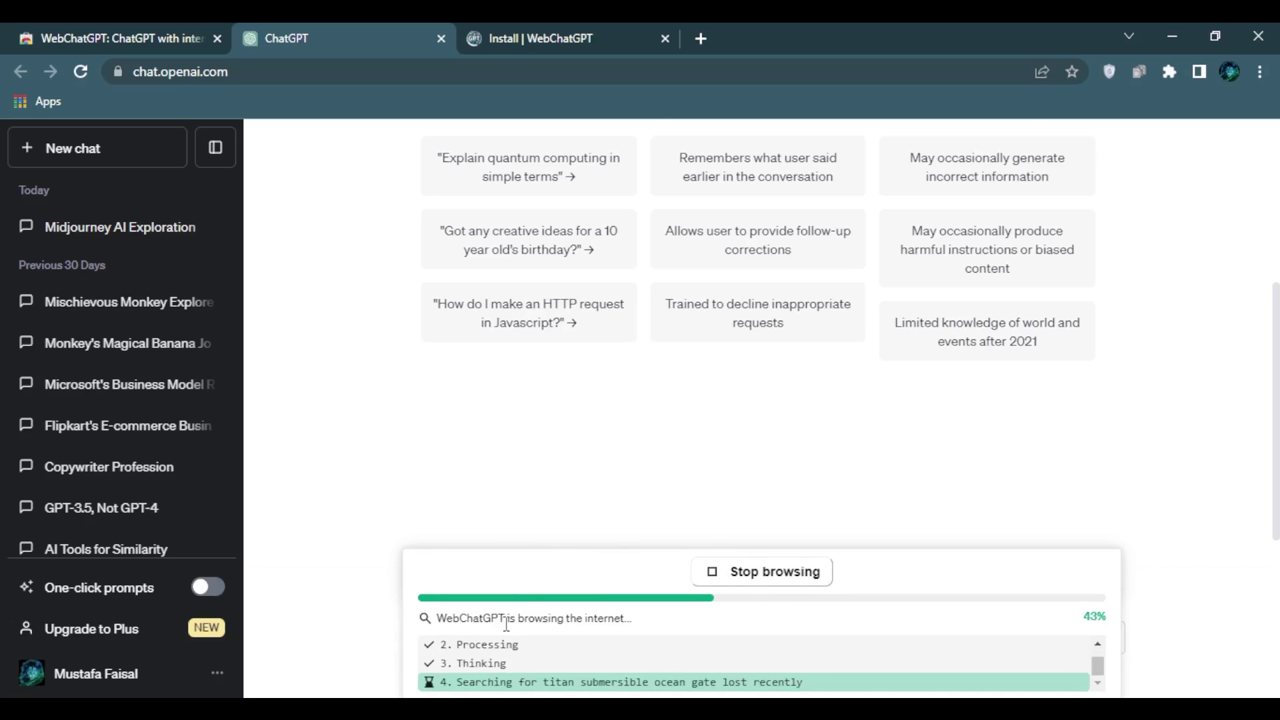
{"action": "scroll", "coordinate": [497, 365], "scroll_direction": "up", "scroll_amount": 5}
{"action": "left_click_drag", "start_coordinate": [448, 154], "coordinate": [947, 189]}
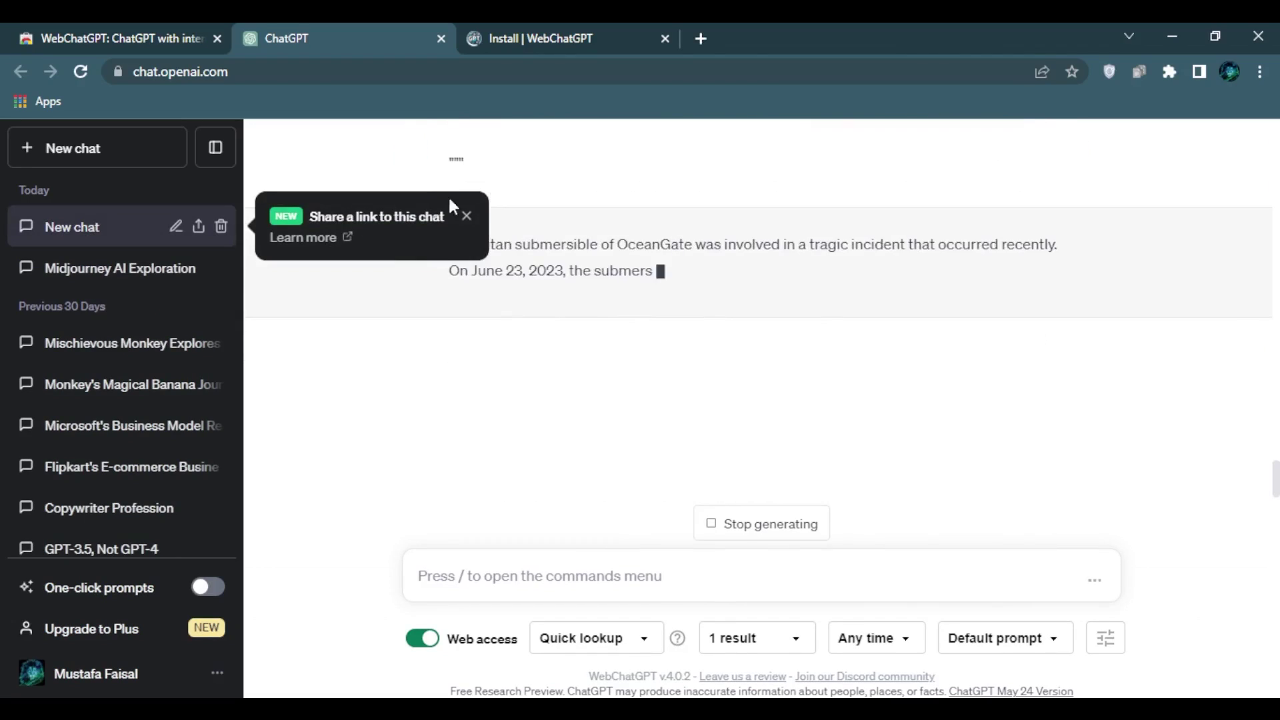
{"action": "left_click", "coordinate": [466, 217]}
{"action": "left_click_drag", "start_coordinate": [449, 244], "coordinate": [906, 243]}
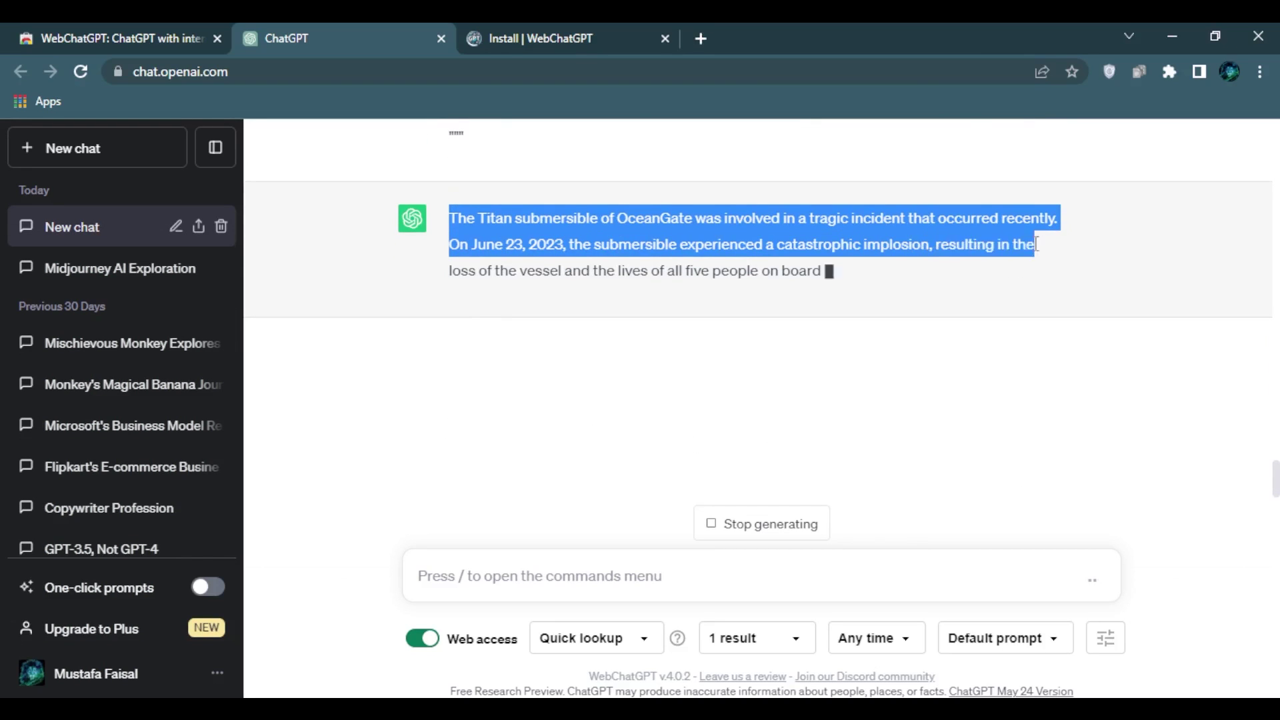
{"action": "left_click_drag", "start_coordinate": [906, 242], "coordinate": [664, 270]}
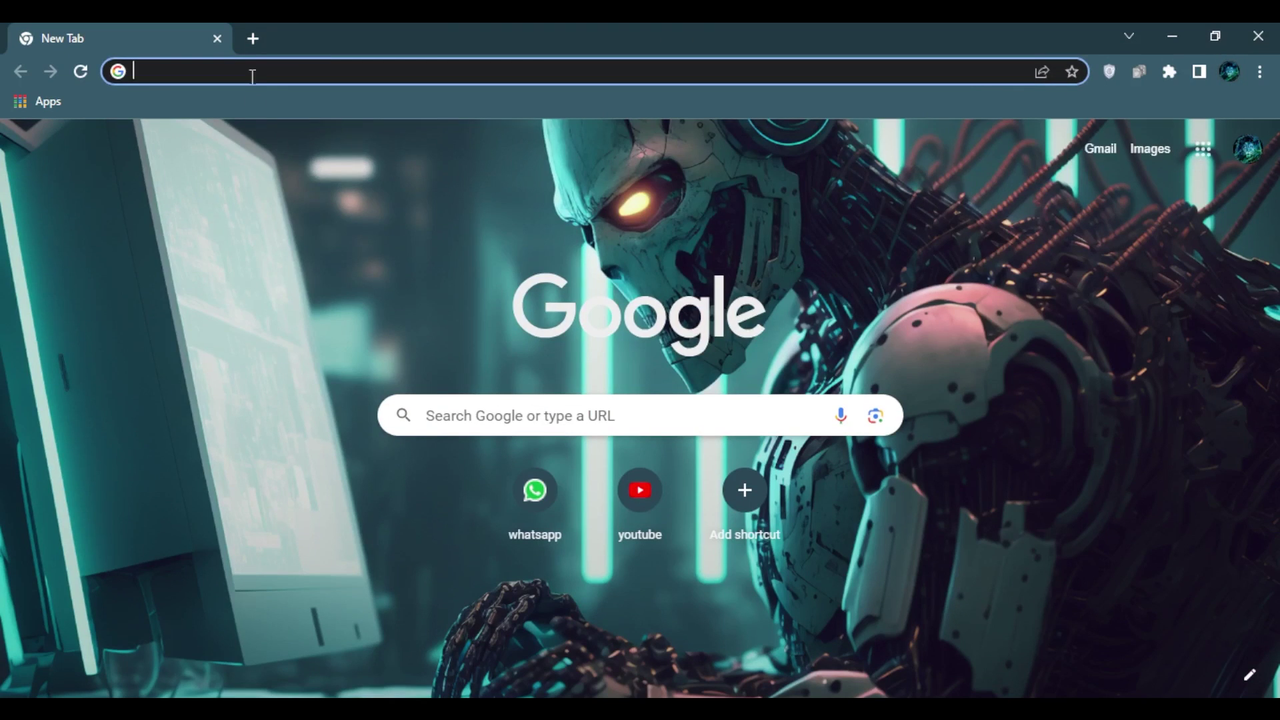
Search 'aiprm extension' and install AIPRM for ChatGPT from the Chrome Web Store
{"action": "left_click", "coordinate": [251, 71]}
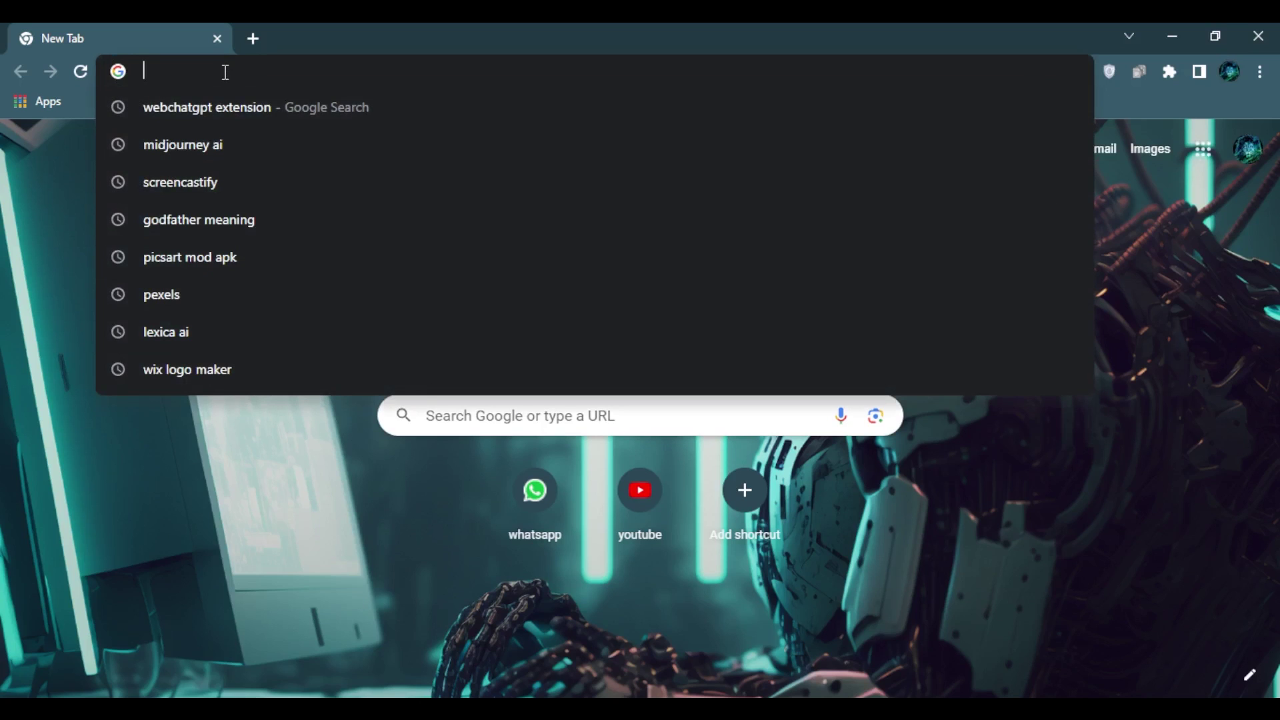
{"action": "type", "text": "Aiprm"}
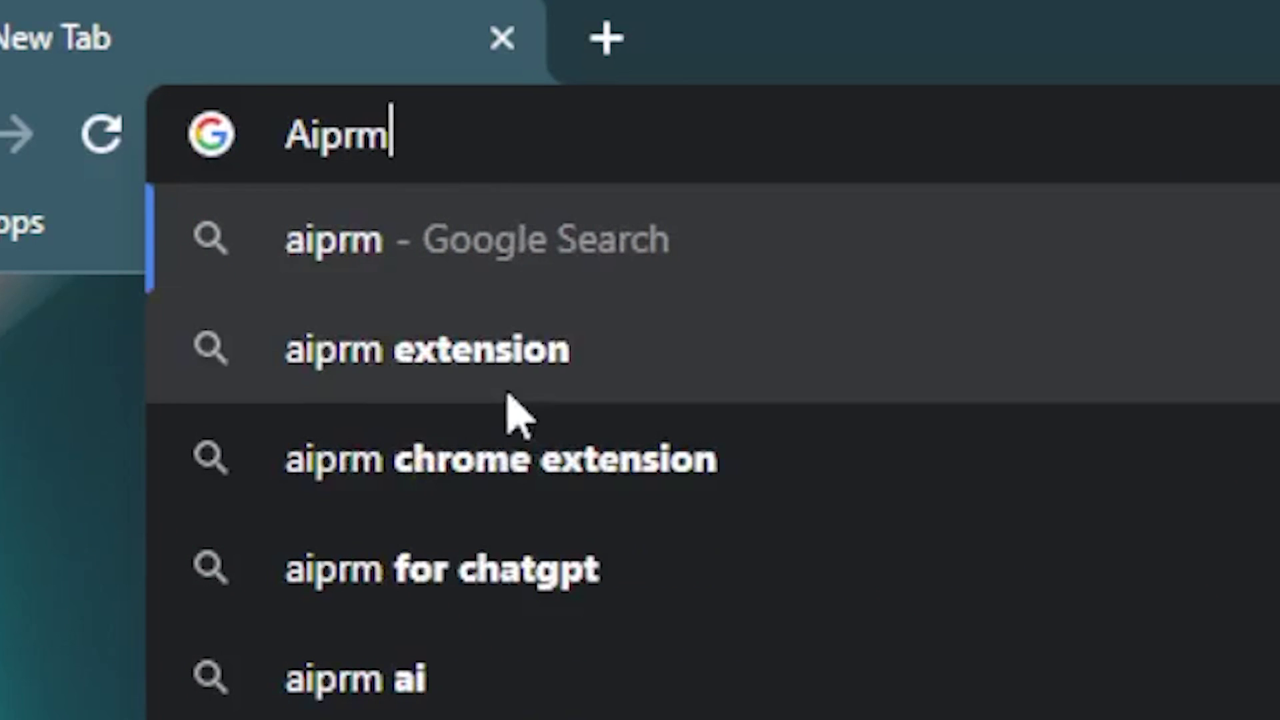
{"action": "left_click", "coordinate": [510, 350]}
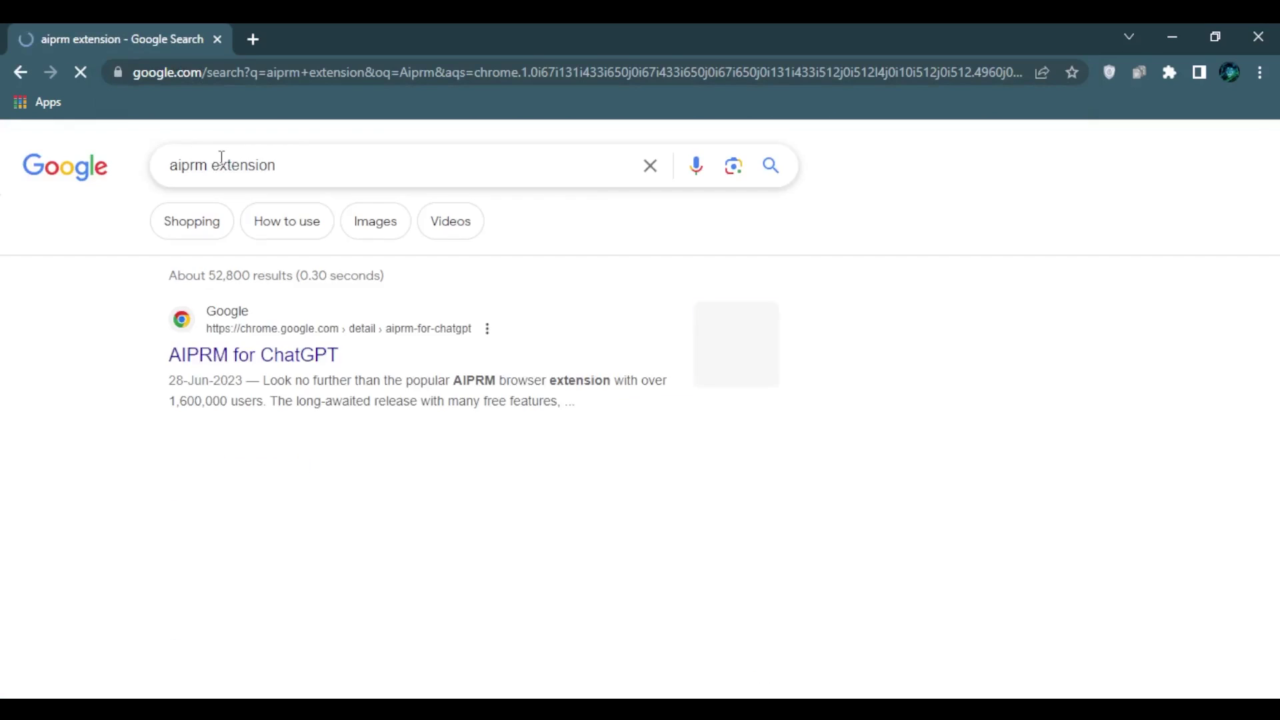
{"action": "left_click", "coordinate": [252, 354]}
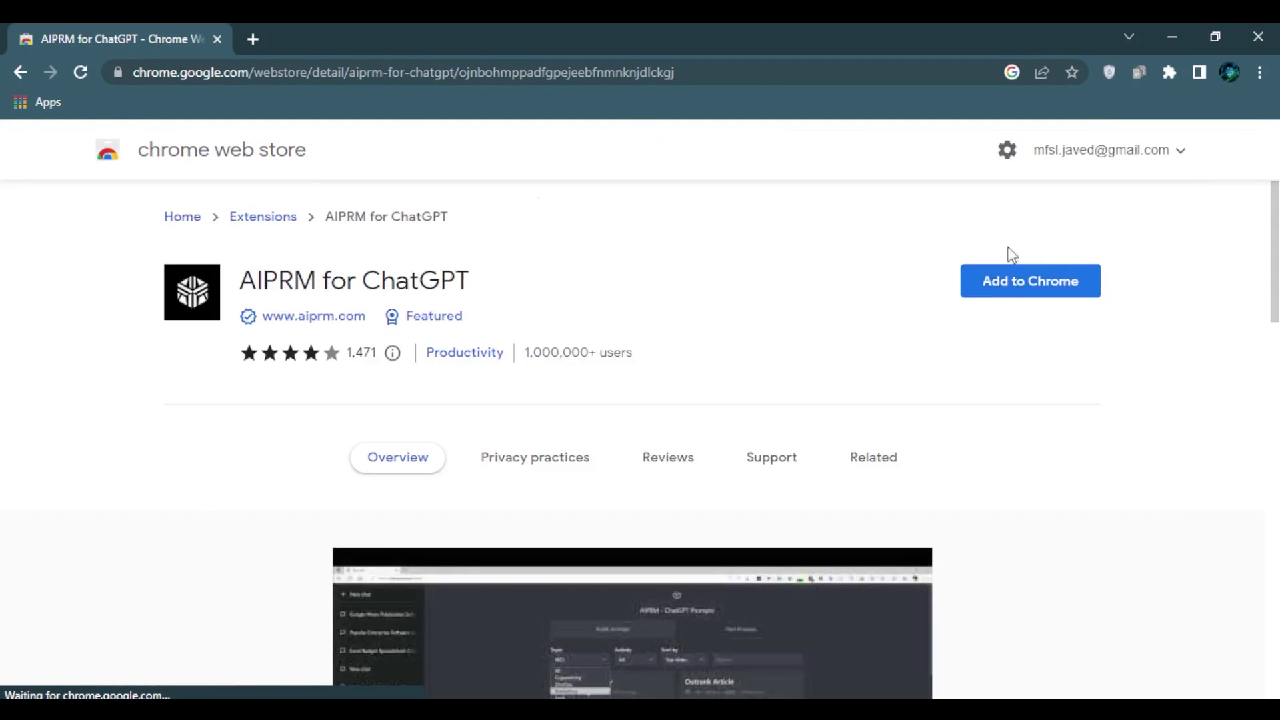
{"action": "left_click", "coordinate": [1021, 275]}
{"action": "left_click", "coordinate": [666, 229]}
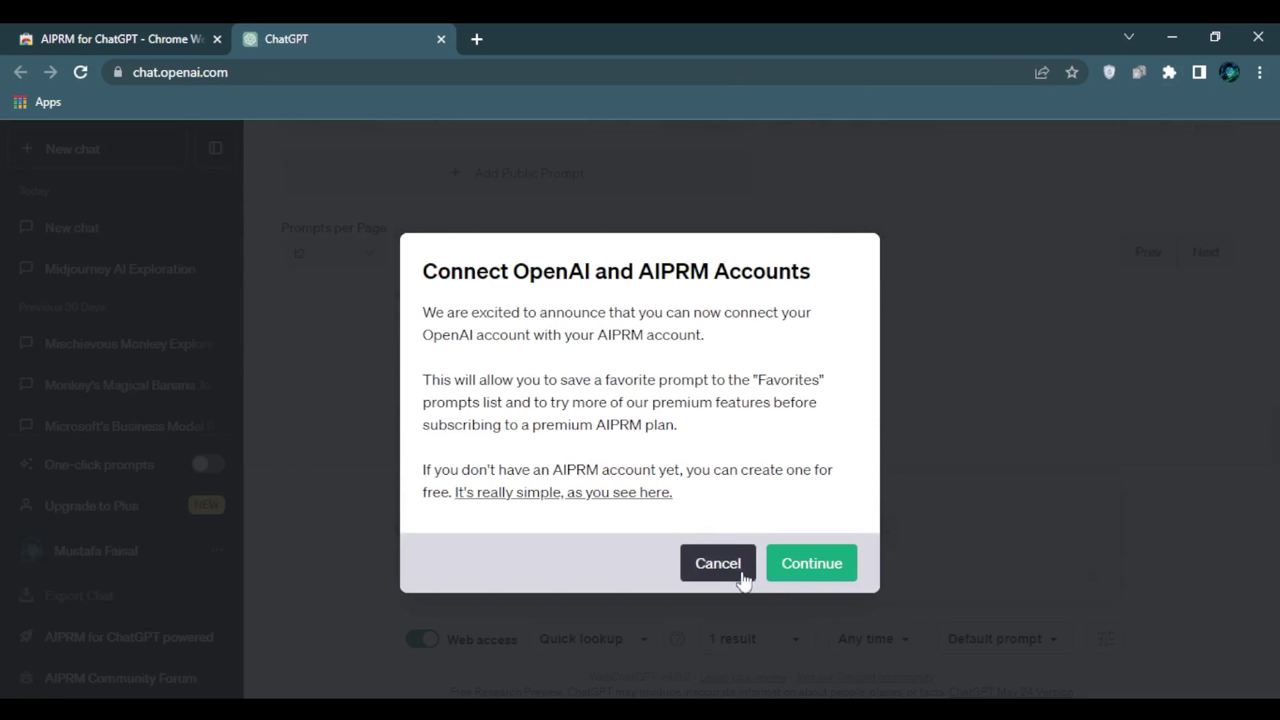
Cancel the Connect OpenAI and AIPRM Accounts dialog
{"action": "left_click", "coordinate": [718, 563]}
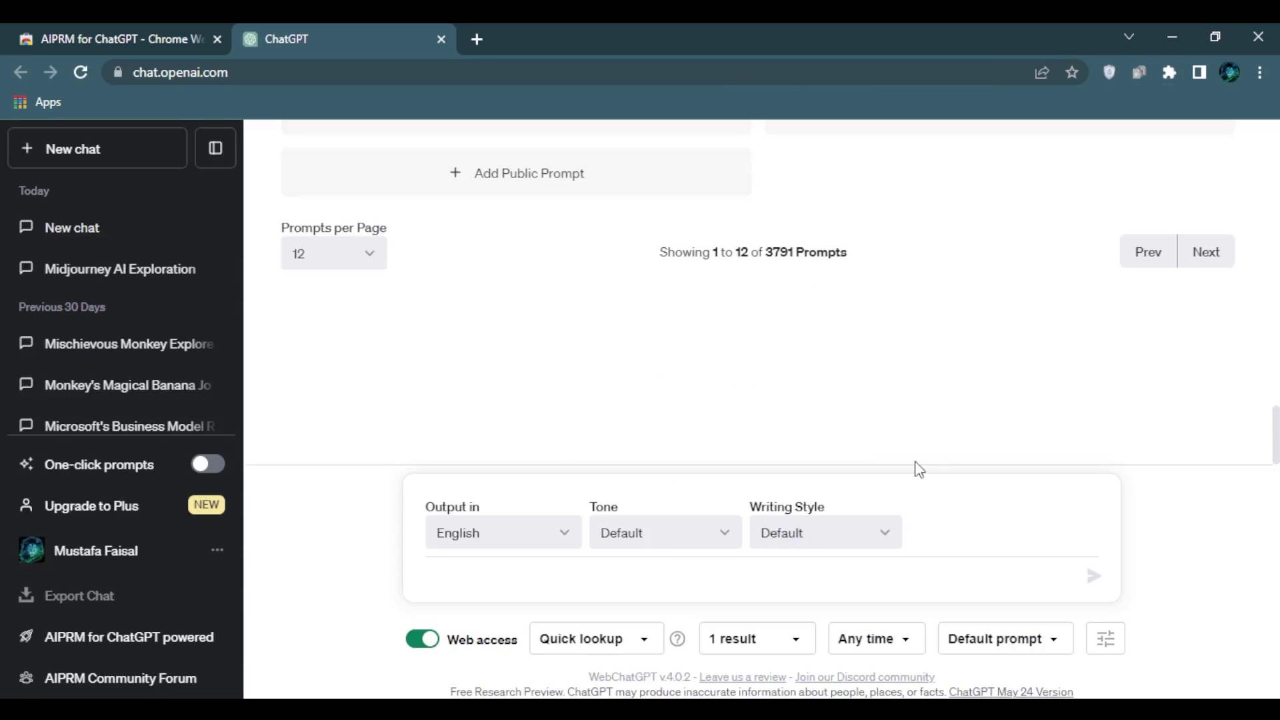
{"action": "scroll", "coordinate": [833, 399], "scroll_direction": "up", "scroll_amount": 3}
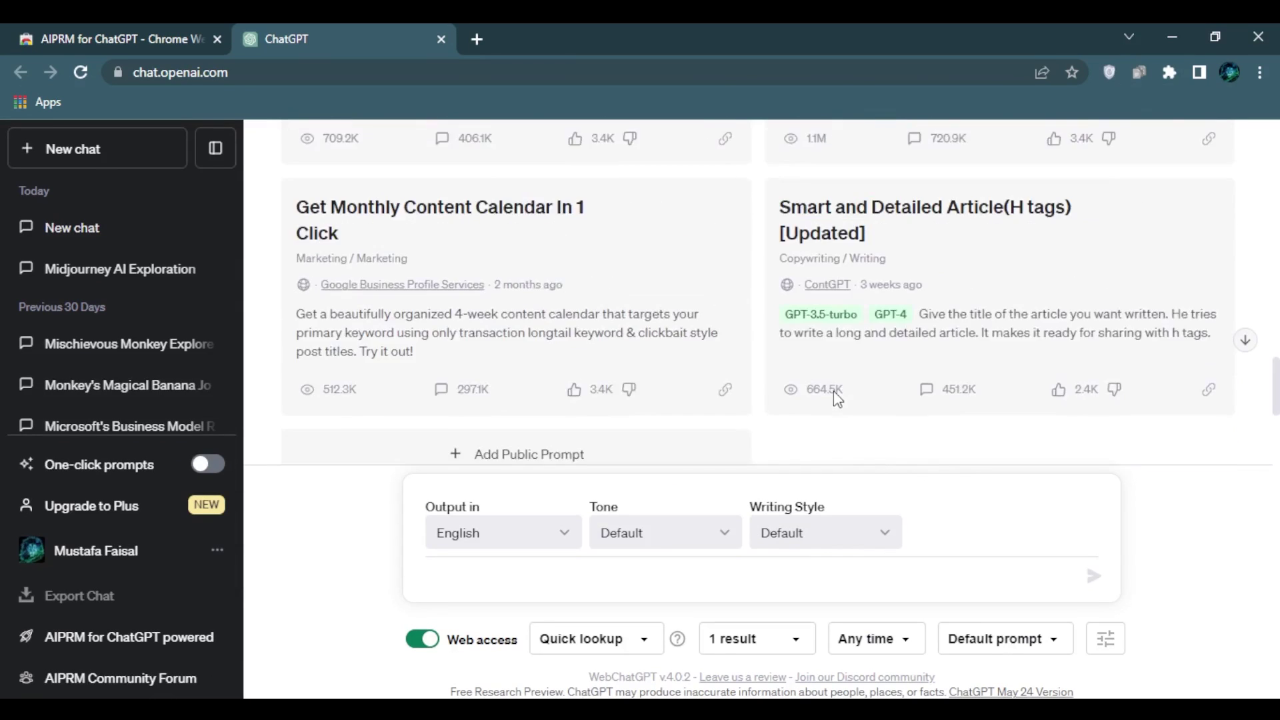
{"action": "scroll", "coordinate": [833, 398], "scroll_direction": "up", "scroll_amount": 3}
{"action": "scroll", "coordinate": [832, 398], "scroll_direction": "up", "scroll_amount": 3}
{"action": "scroll", "coordinate": [833, 398], "scroll_direction": "up", "scroll_amount": 3}
{"action": "scroll", "coordinate": [840, 400], "scroll_direction": "up", "scroll_amount": 5}
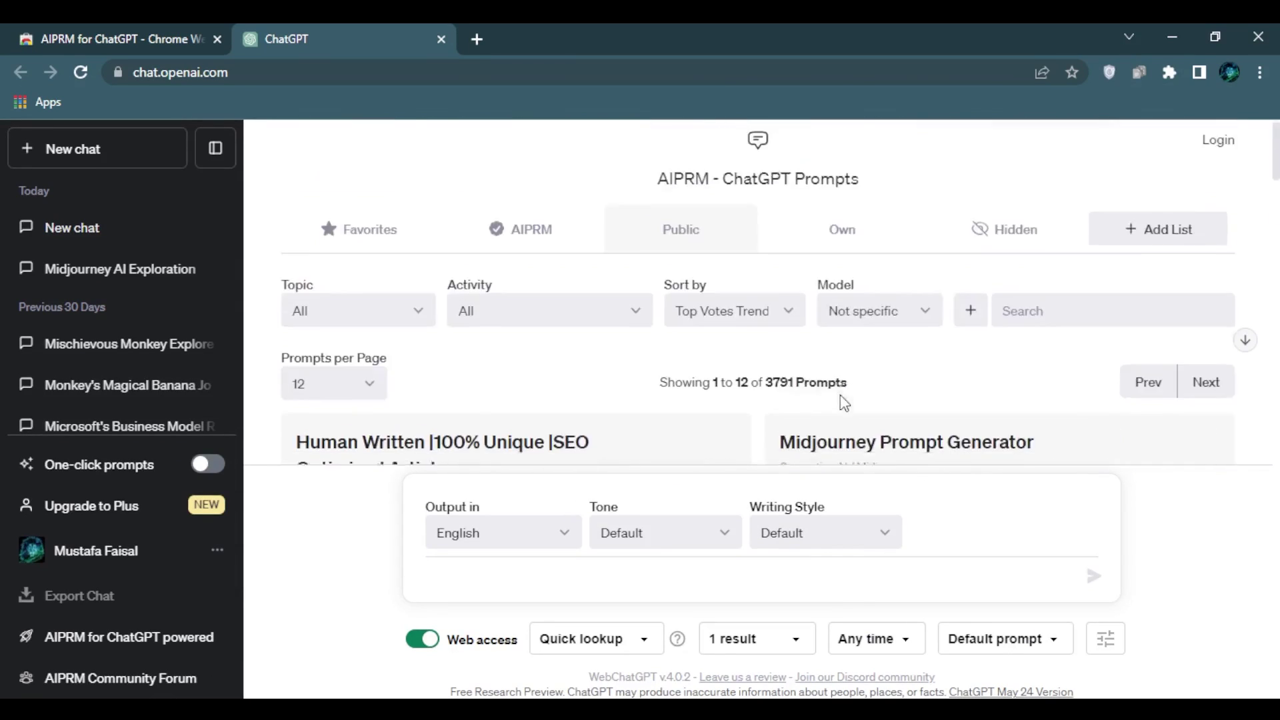
{"action": "scroll", "coordinate": [840, 400], "scroll_direction": "down", "scroll_amount": 1}
{"action": "scroll", "coordinate": [999, 344], "scroll_direction": "down", "scroll_amount": 3}
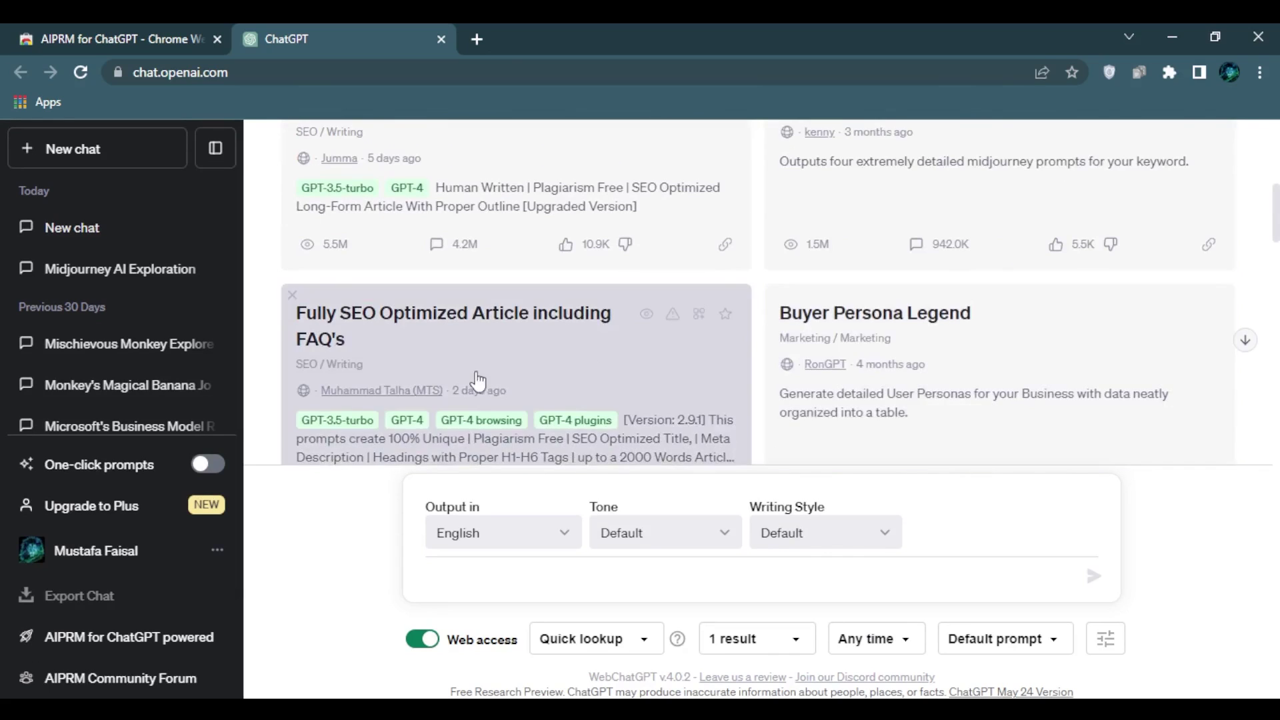
{"action": "scroll", "coordinate": [1000, 421], "scroll_direction": "down", "scroll_amount": 3}
{"action": "scroll", "coordinate": [999, 421], "scroll_direction": "down", "scroll_amount": 2}
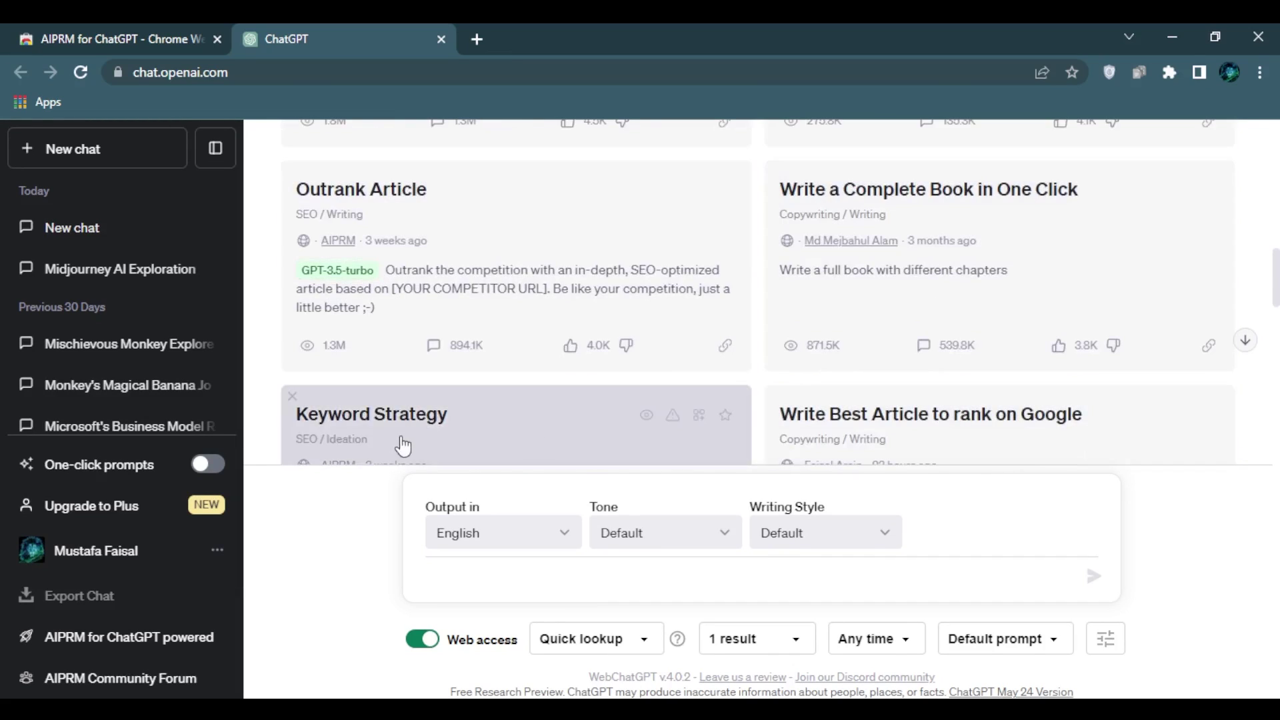
{"action": "scroll", "coordinate": [600, 400], "scroll_direction": "down", "scroll_amount": 2}
{"action": "scroll", "coordinate": [870, 420], "scroll_direction": "down", "scroll_amount": 2}
{"action": "scroll", "coordinate": [900, 350], "scroll_direction": "down", "scroll_amount": 2}
{"action": "scroll", "coordinate": [900, 320], "scroll_direction": "down", "scroll_amount": 2}
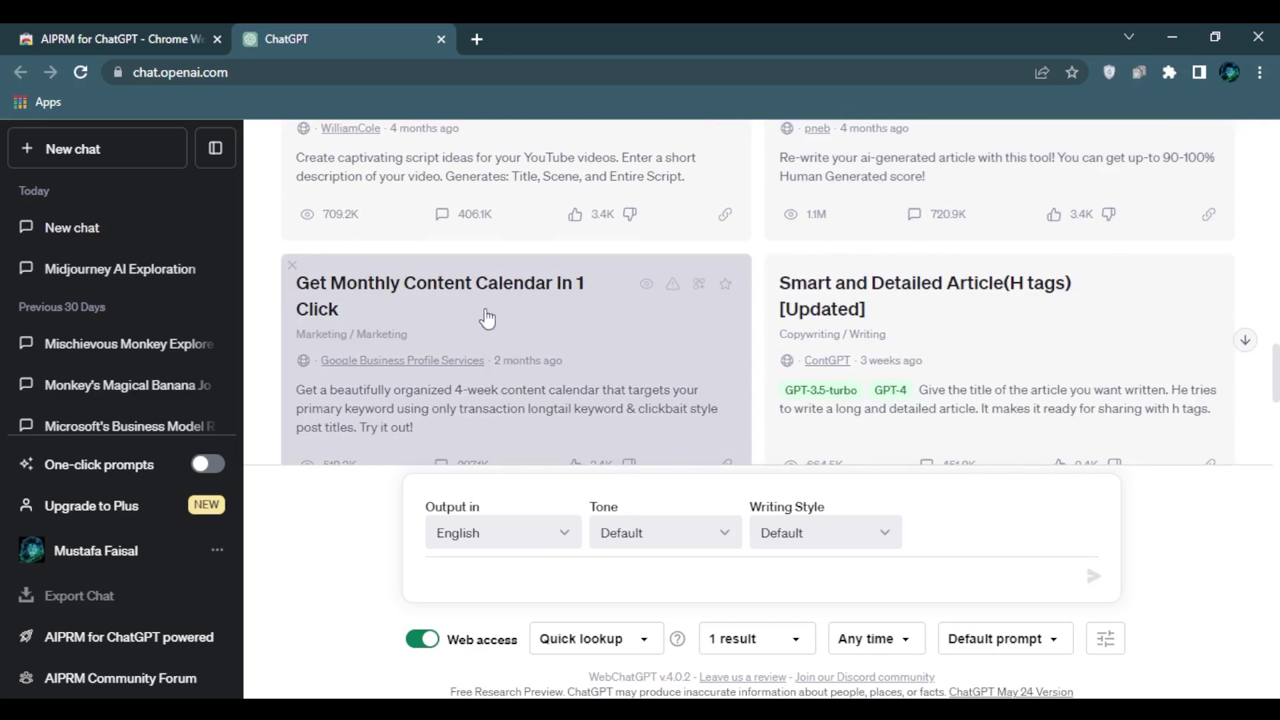
{"action": "scroll", "coordinate": [1046, 374], "scroll_direction": "down", "scroll_amount": 3}
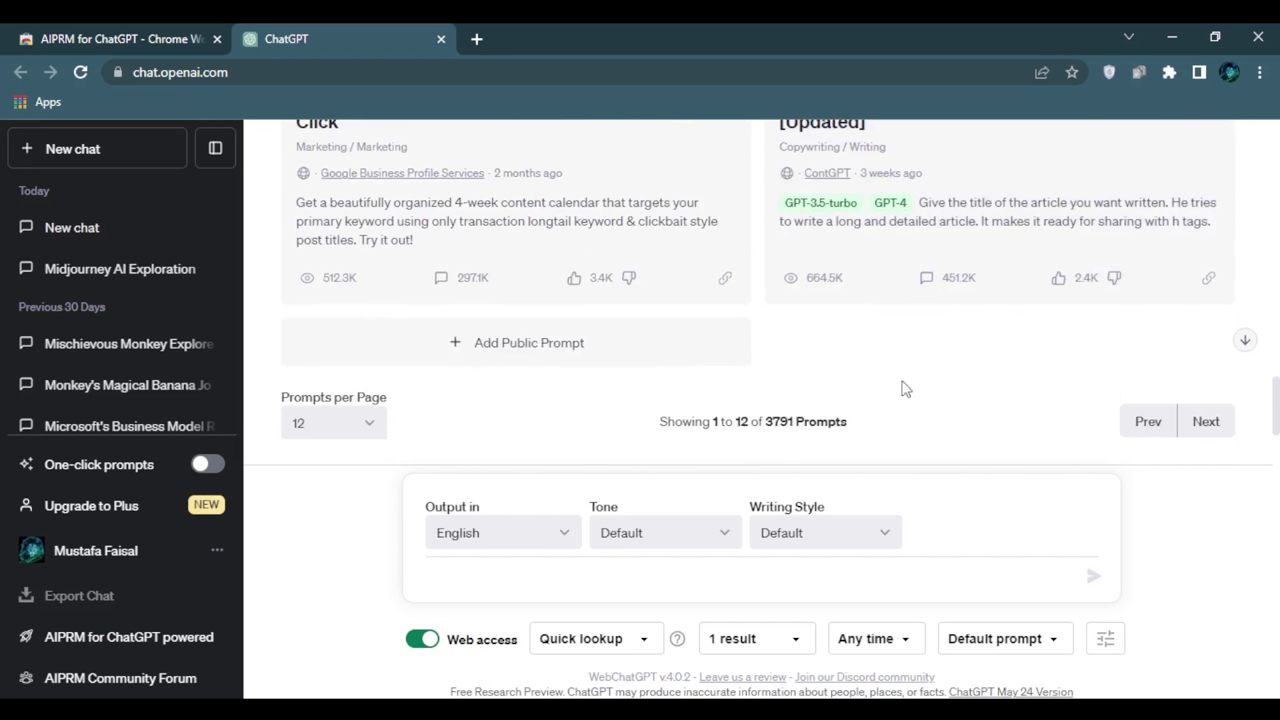
{"action": "scroll", "coordinate": [851, 391], "scroll_direction": "up", "scroll_amount": 5}
{"action": "scroll", "coordinate": [850, 390], "scroll_direction": "up", "scroll_amount": 8}
{"action": "scroll", "coordinate": [860, 385], "scroll_direction": "up", "scroll_amount": 3}
{"action": "scroll", "coordinate": [860, 387], "scroll_direction": "down", "scroll_amount": 1}
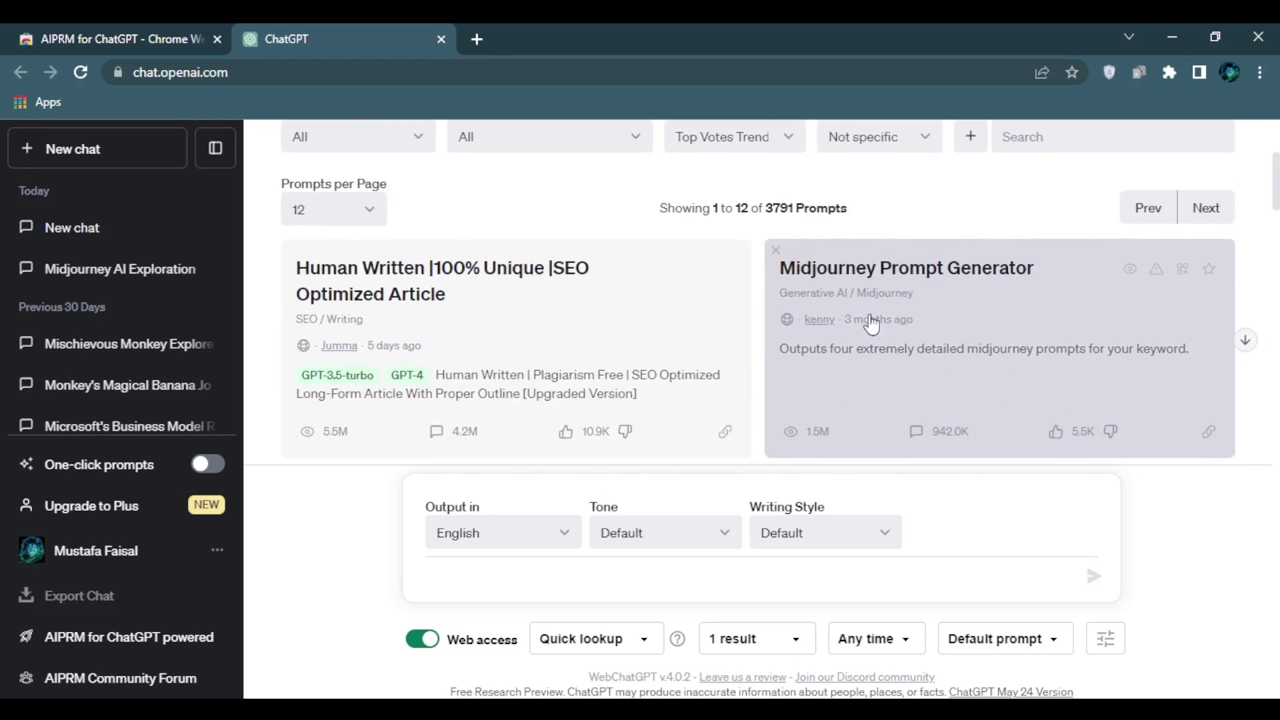
Run the Midjourney Prompt Generator for 'a man standing in hell' with 3 web results, selecting Prompt 1
{"action": "left_click", "coordinate": [850, 331]}
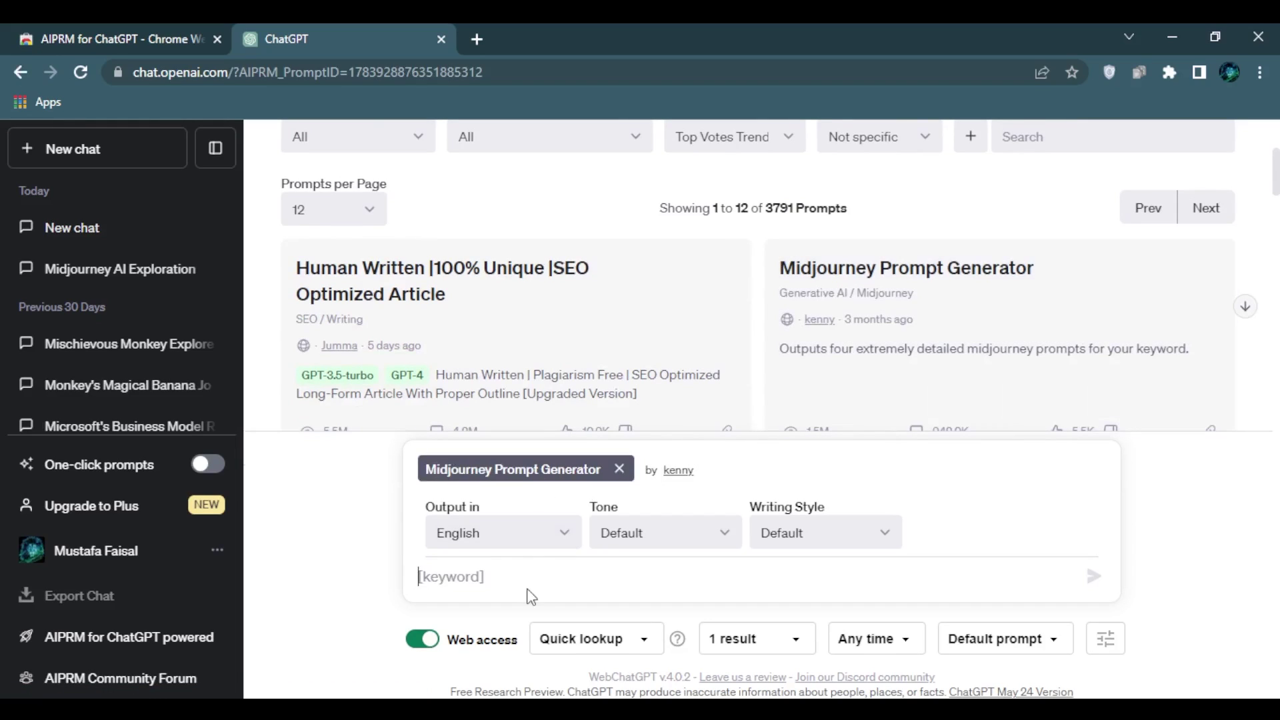
{"action": "type", "text": "a man standing in hell"}
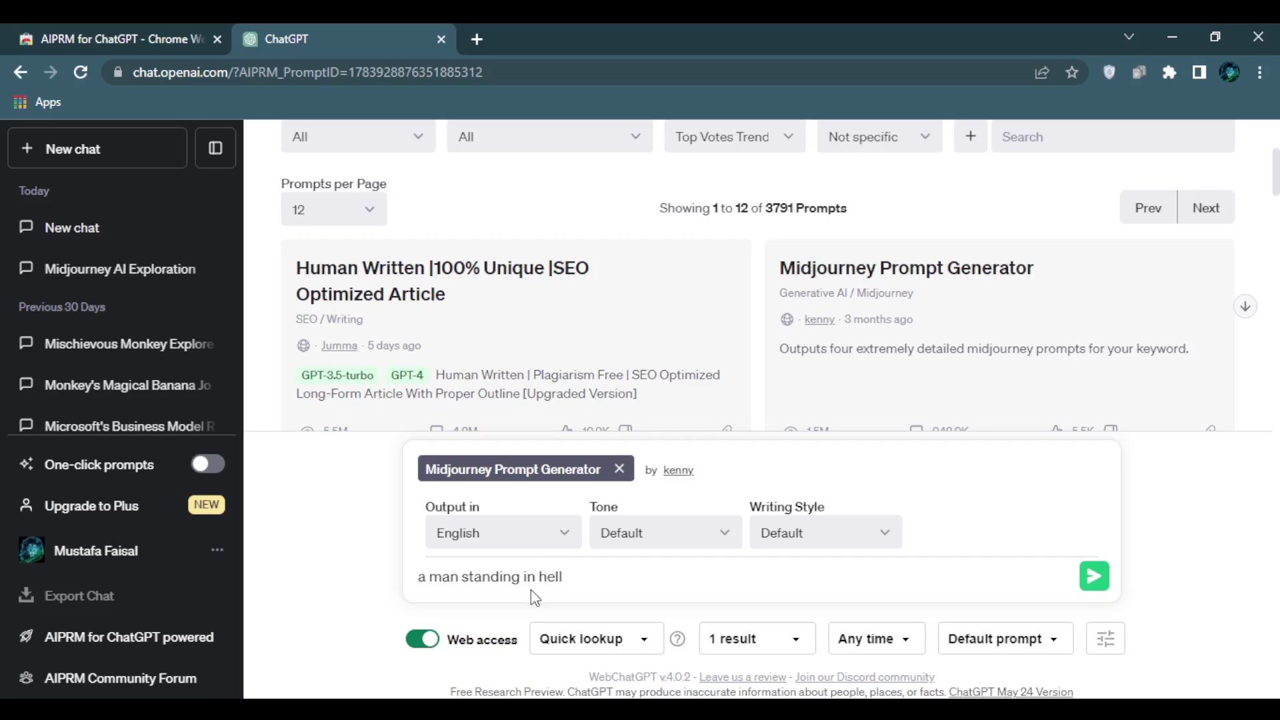
{"action": "left_click", "coordinate": [755, 638]}
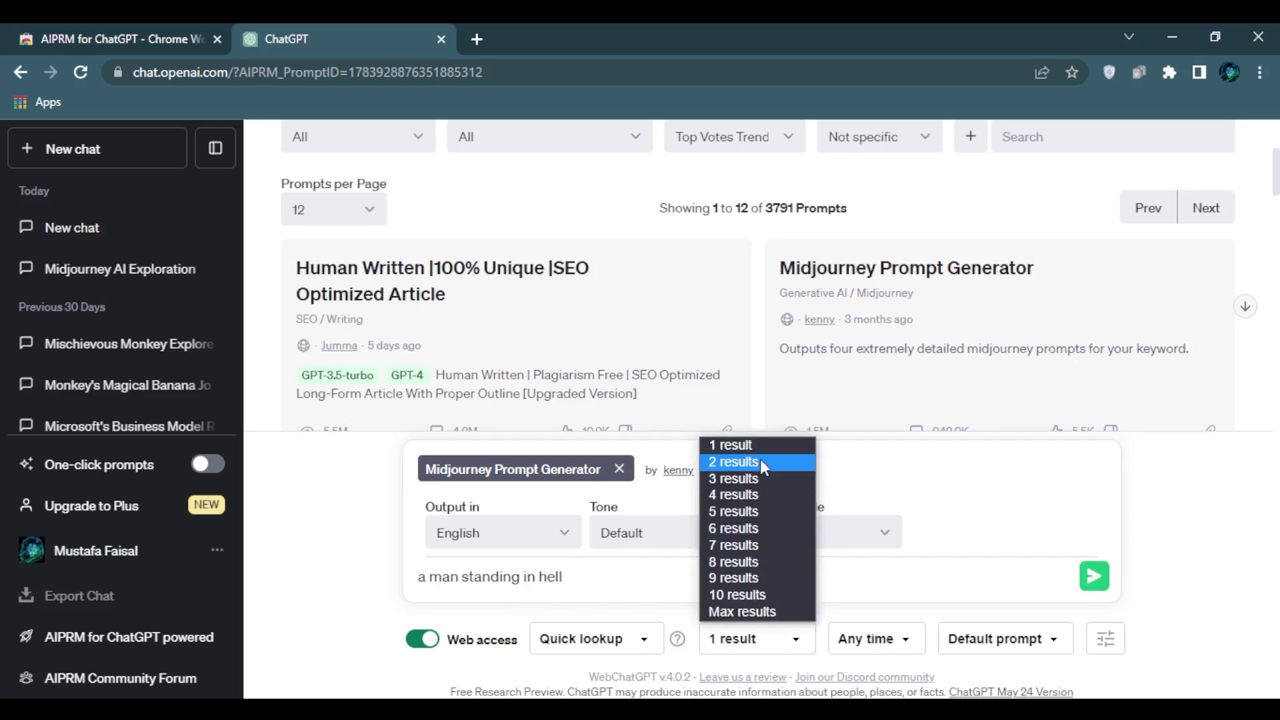
{"action": "left_click", "coordinate": [740, 478]}
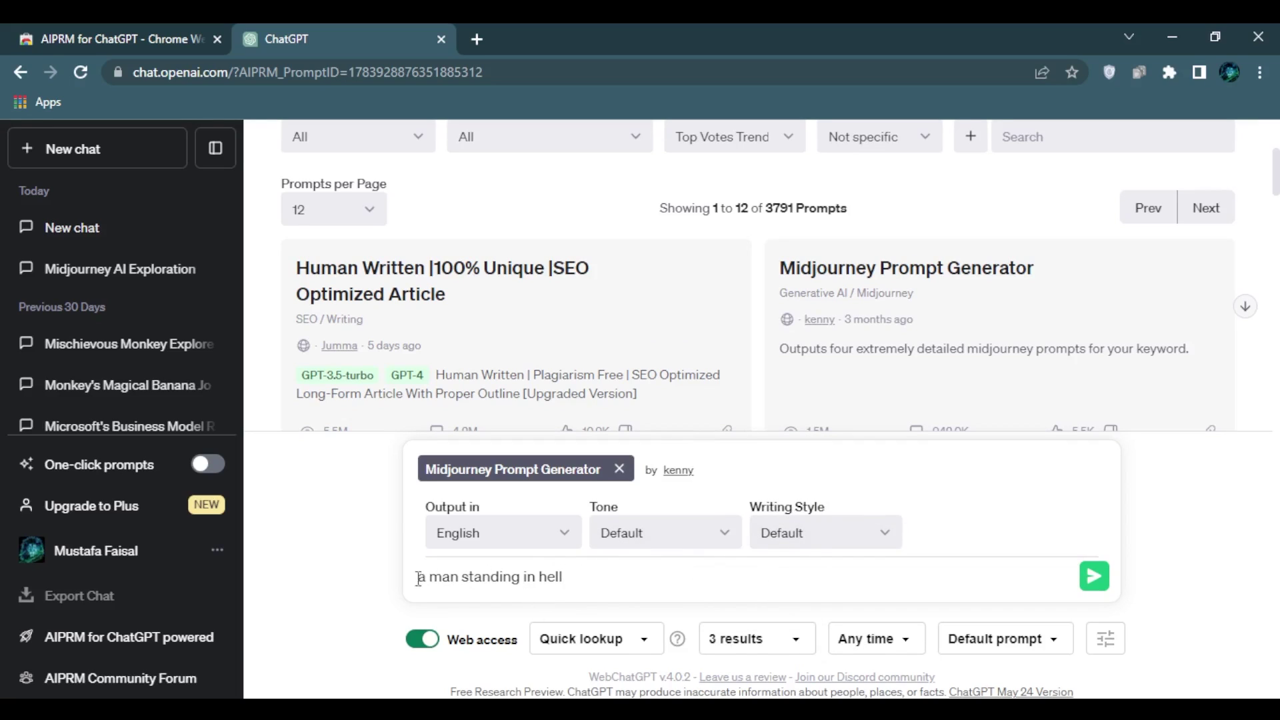
{"action": "left_click", "coordinate": [1092, 575]}
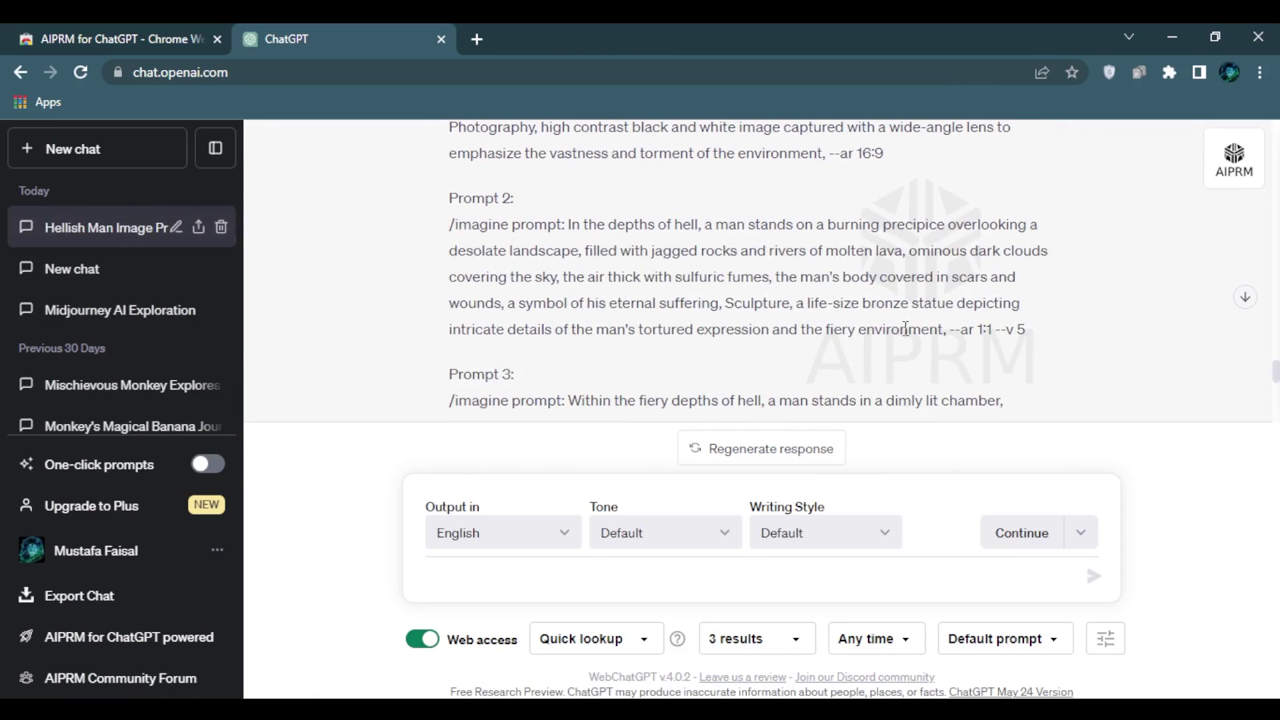
{"action": "left_click_drag", "start_coordinate": [953, 329], "coordinate": [1026, 329]}
{"action": "scroll", "coordinate": [1027, 329], "scroll_direction": "down", "scroll_amount": 2}
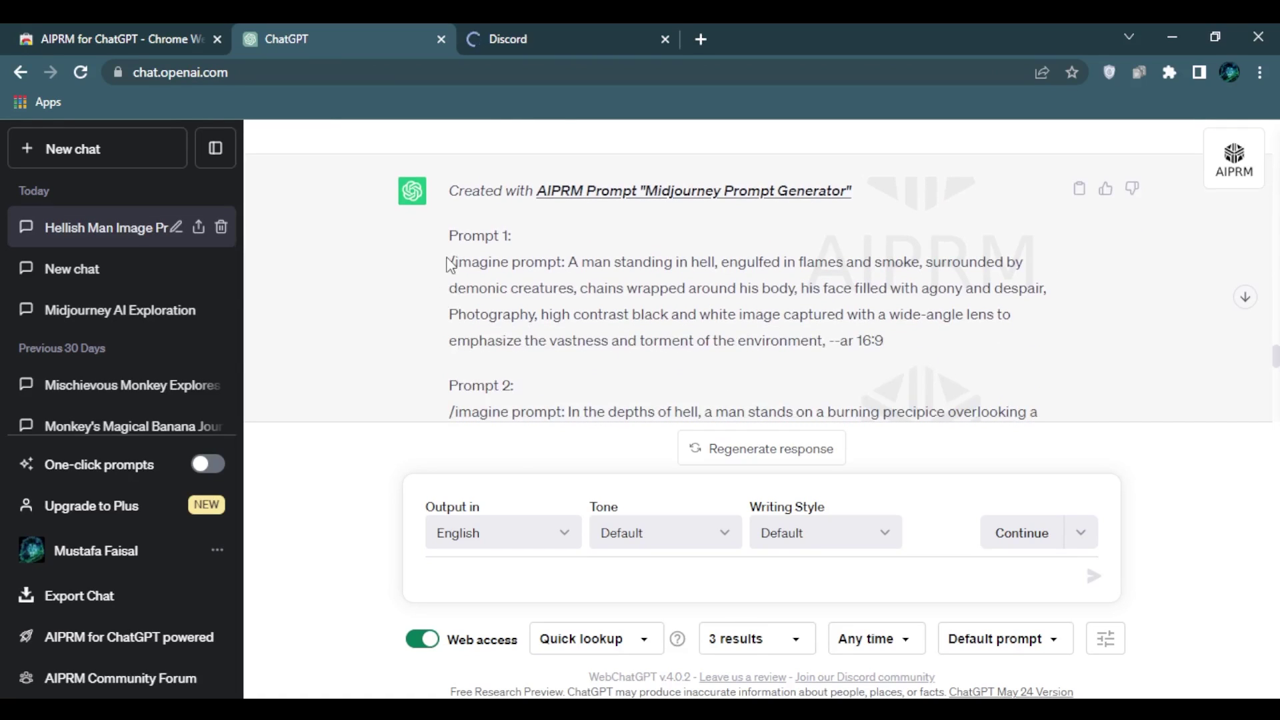
{"action": "left_click_drag", "start_coordinate": [449, 262], "coordinate": [912, 345]}
Paste Prompt 1 into the /imagine command in Discord's newbies-130 channel
{"action": "right_click", "coordinate": [912, 345]}
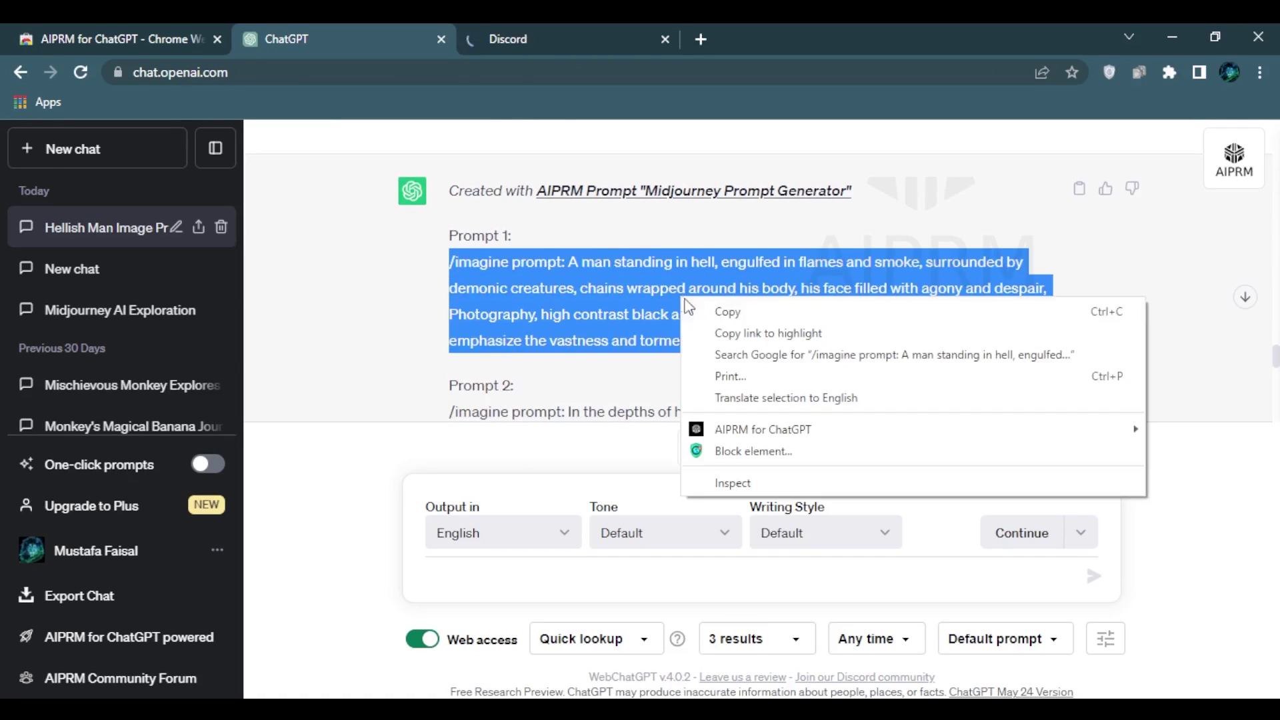
{"action": "left_click", "coordinate": [720, 310]}
{"action": "left_click", "coordinate": [560, 38]}
{"action": "right_click", "coordinate": [433, 661]}
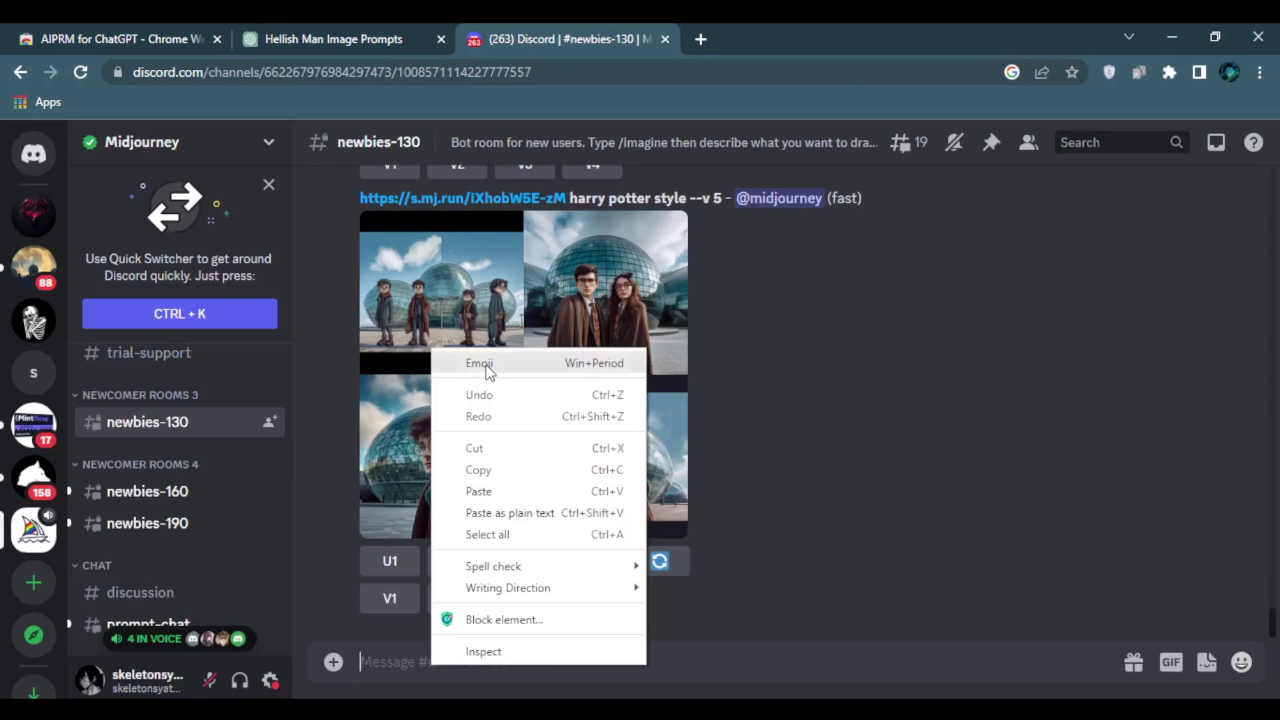
{"action": "left_click", "coordinate": [470, 488]}
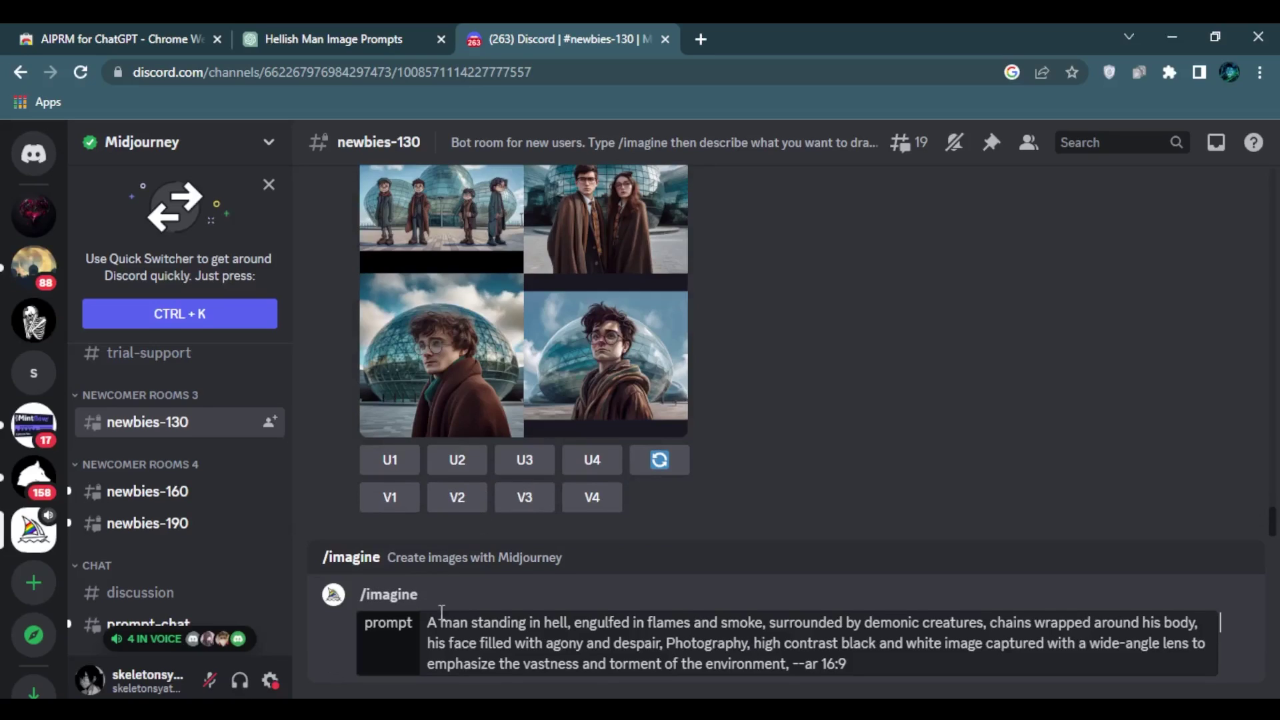
{"action": "left_click", "coordinate": [864, 664]}
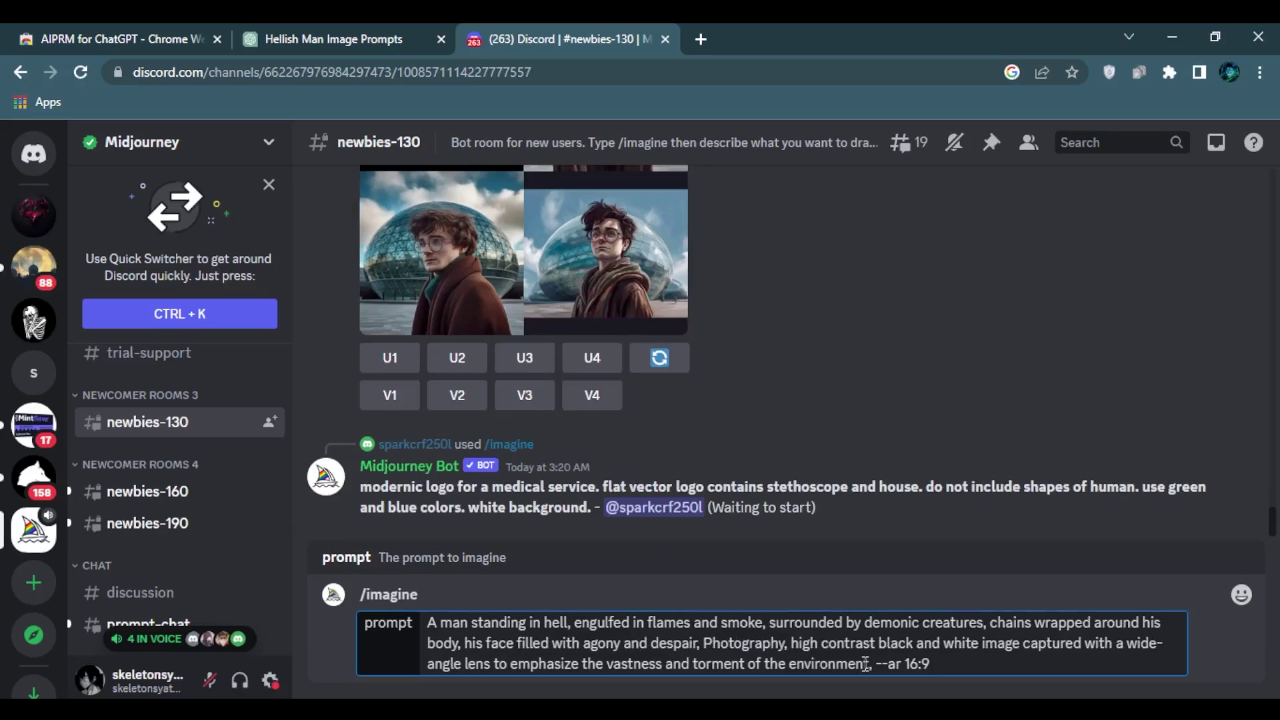